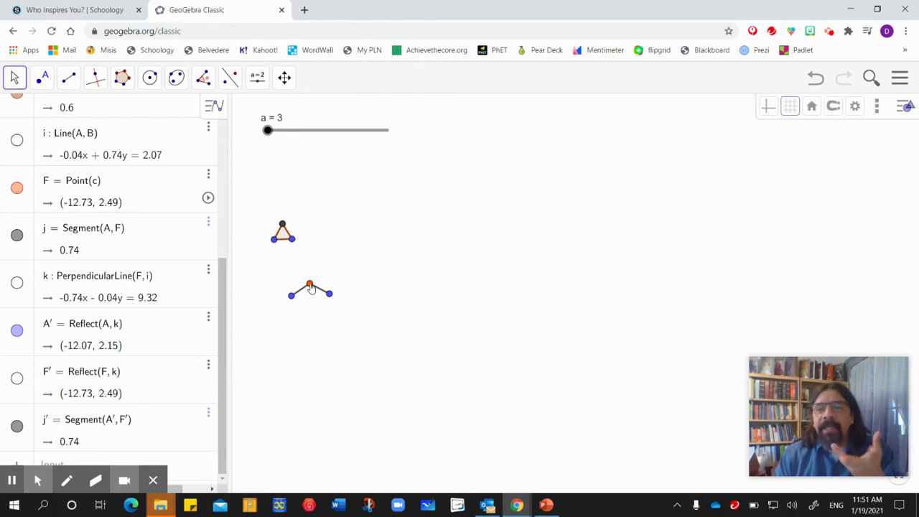
# Flatten the two-segment linkage by moving its orange middle point F to about (-12.62, 2.24), keeping slider a at 3
pyautogui.moveTo(310, 287)
pyautogui.mouseDown()
pyautogui.moveTo(269, 293)
pyautogui.moveTo(301, 321)
pyautogui.moveTo(322, 308)
pyautogui.moveTo(307, 288)
pyautogui.moveTo(278, 285)
pyautogui.moveTo(308, 308)
pyautogui.moveTo(321, 292)
pyautogui.moveTo(323, 302)
pyautogui.moveTo(316, 291)
pyautogui.mouseUp()
pyautogui.moveTo(267, 132)
pyautogui.mouseDown()
pyautogui.moveTo(359, 136)
pyautogui.moveTo(273, 136)
pyautogui.mouseUp()
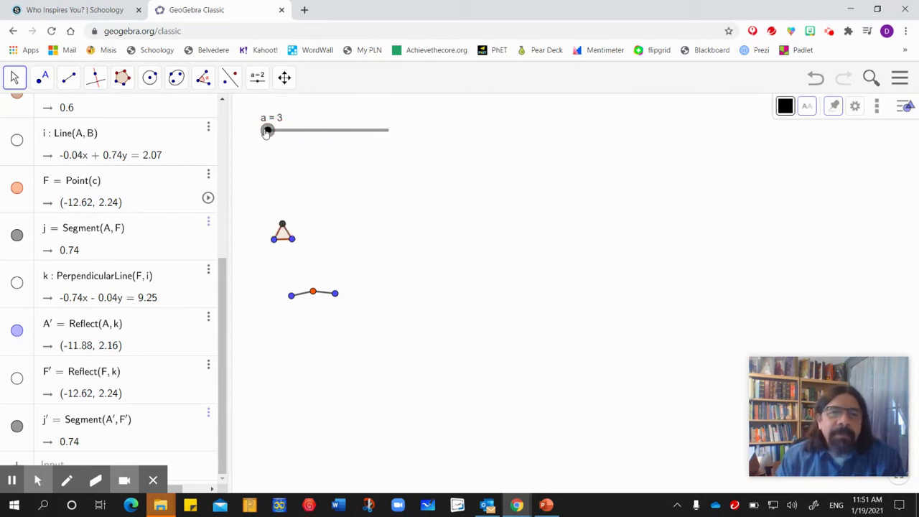
pyautogui.moveTo(267, 132)
pyautogui.mouseDown()
pyautogui.moveTo(385, 132)
pyautogui.moveTo(267, 135)
pyautogui.mouseUp()
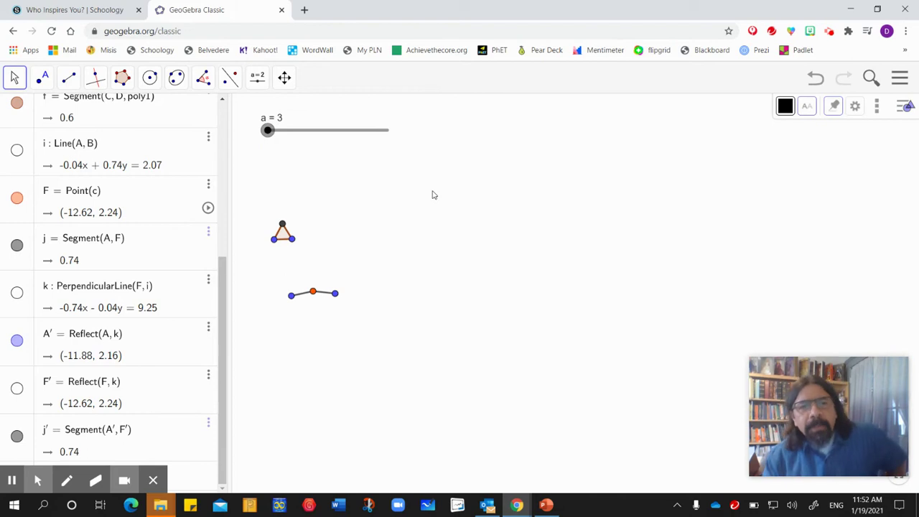
# Draw a circle with center through point, centered at about (-3.54, 2.4) and passing through about (-0.04, 2.52)
pyautogui.click(151, 78)
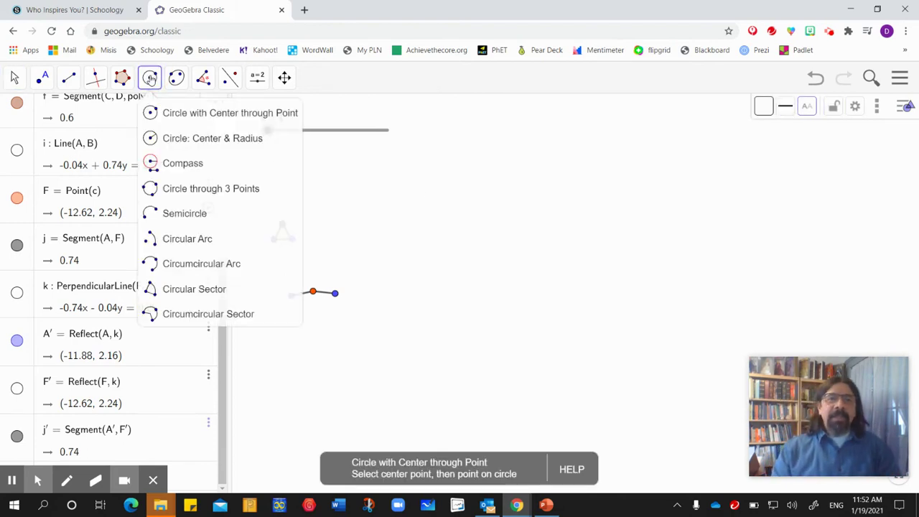
pyautogui.click(165, 121)
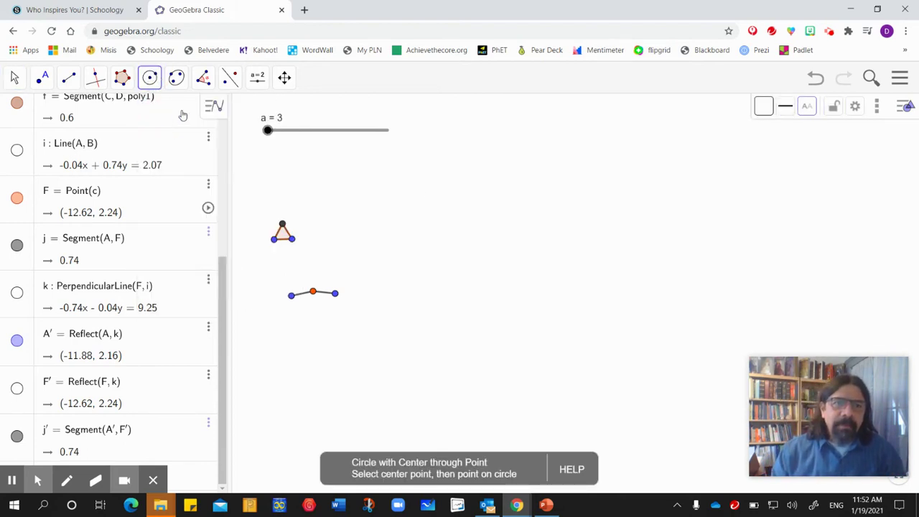
pyautogui.click(585, 287)
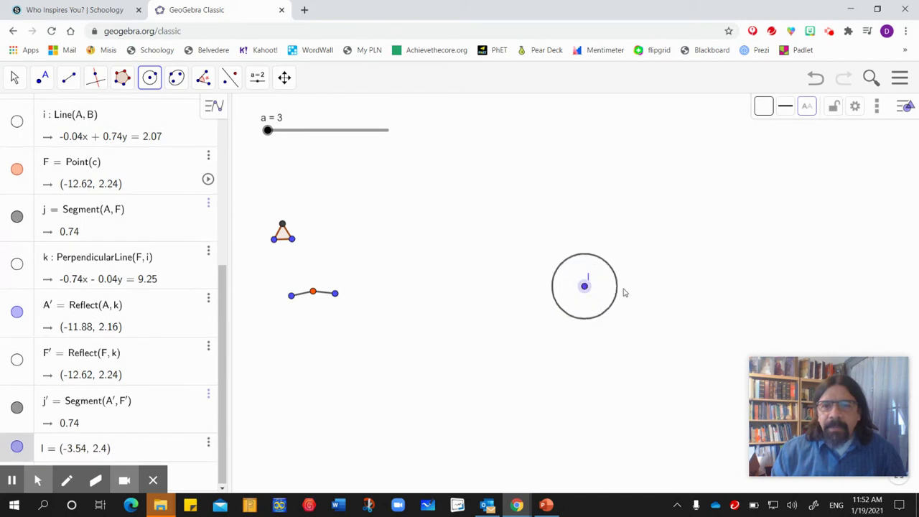
pyautogui.click(690, 284)
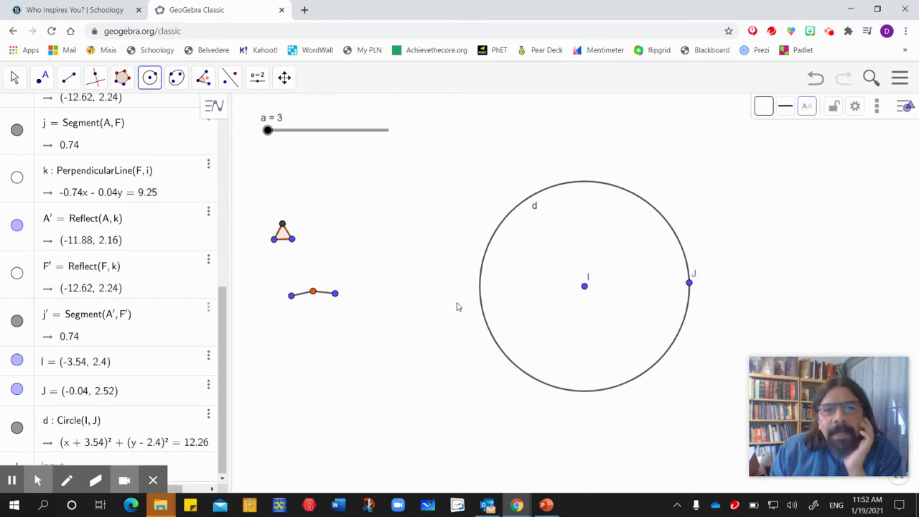
# Construct a counterclockwise angle of given size 360°/a from point J about the circle's center I
pyautogui.click(202, 78)
pyautogui.click(234, 139)
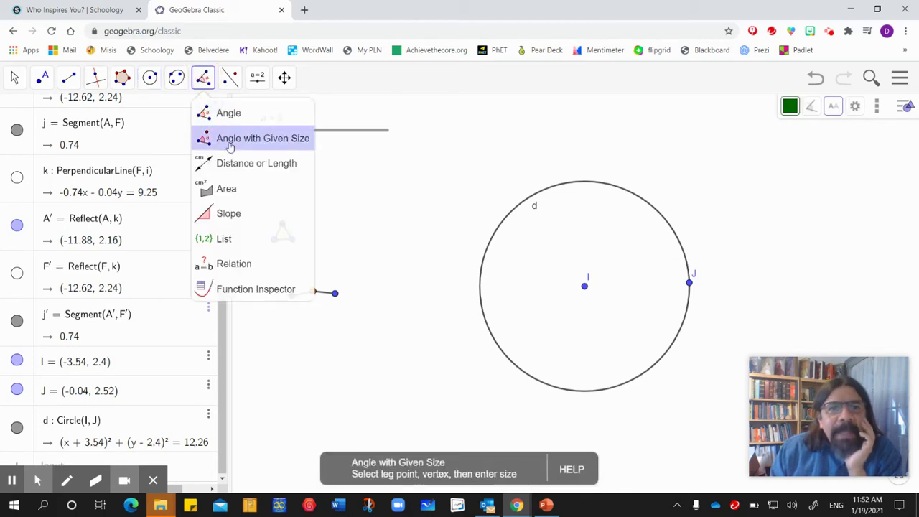
pyautogui.click(240, 142)
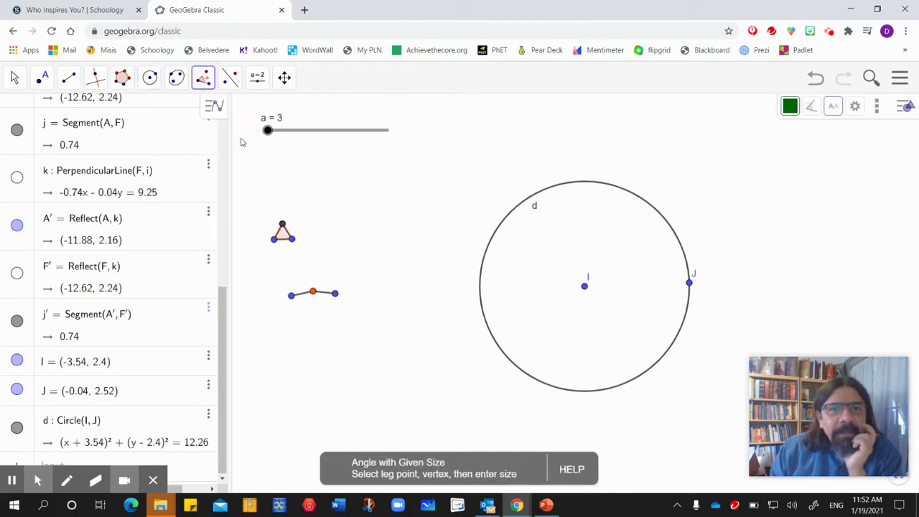
pyautogui.click(690, 284)
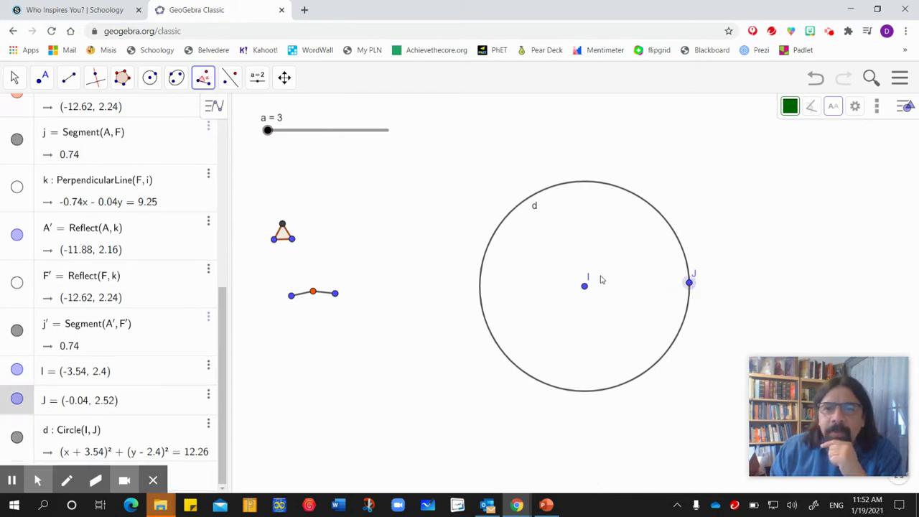
pyautogui.click(586, 288)
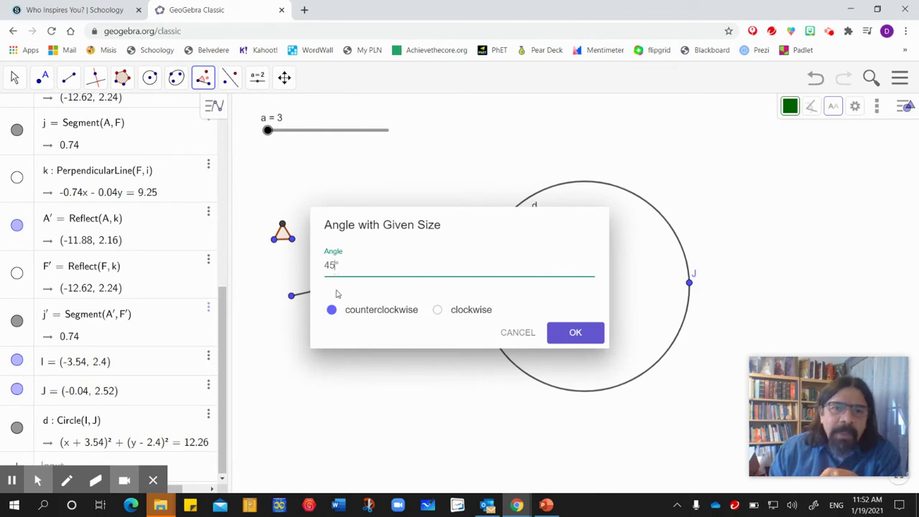
pyautogui.press('BackSpace')
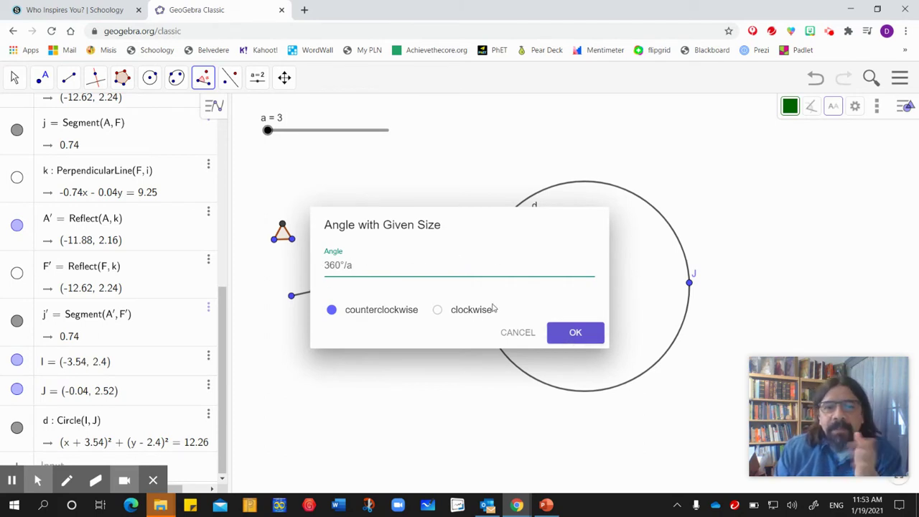
pyautogui.click(575, 334)
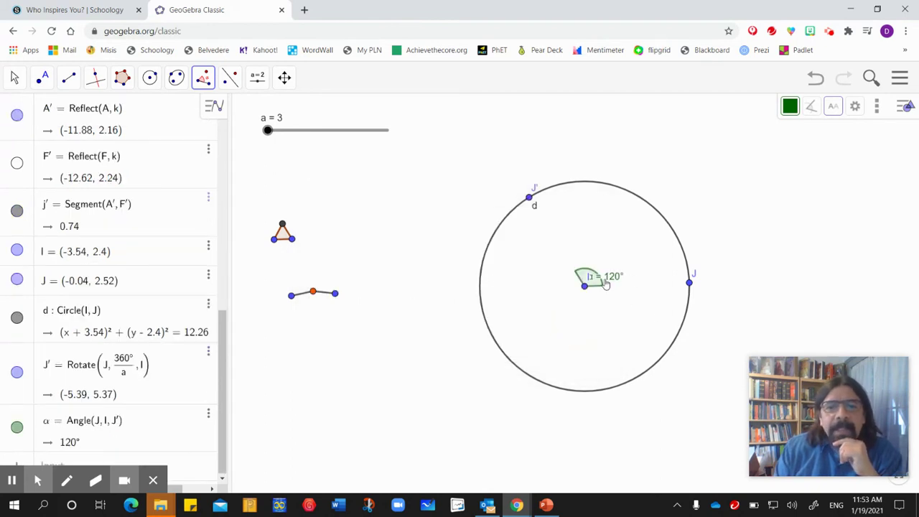
# Hide the angle marking at the circle's center and test the rotated point with slider a at 4, returning it to 3
pyautogui.moveTo(267, 131); pyautogui.dragTo(327, 130)
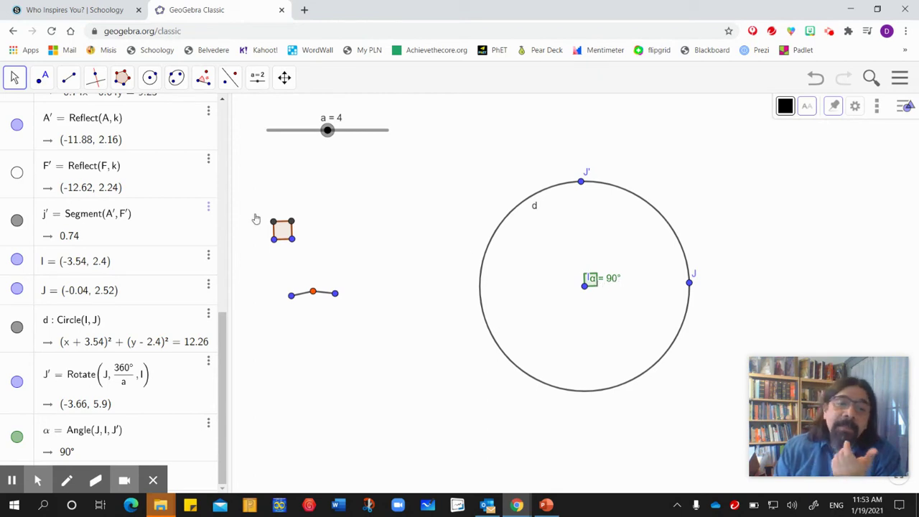
pyautogui.click(17, 437)
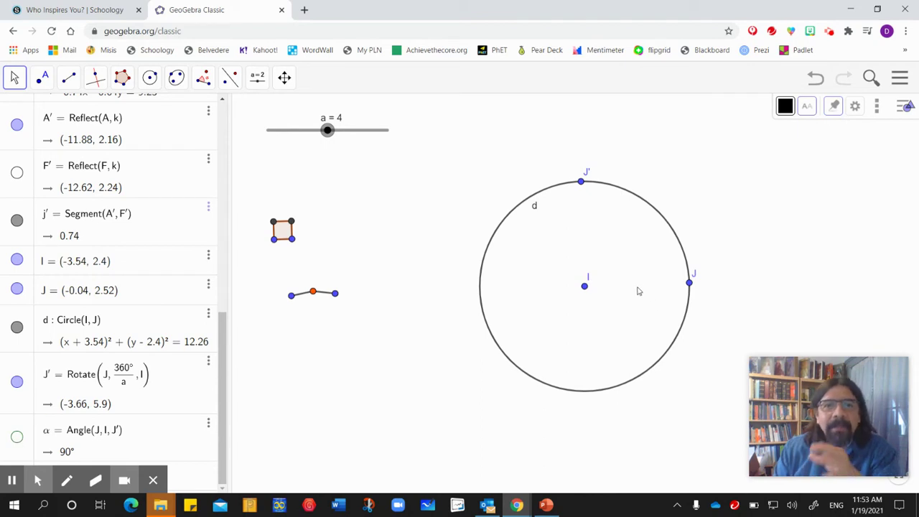
pyautogui.click(328, 130)
pyautogui.moveTo(289, 137); pyautogui.dragTo(267, 132)
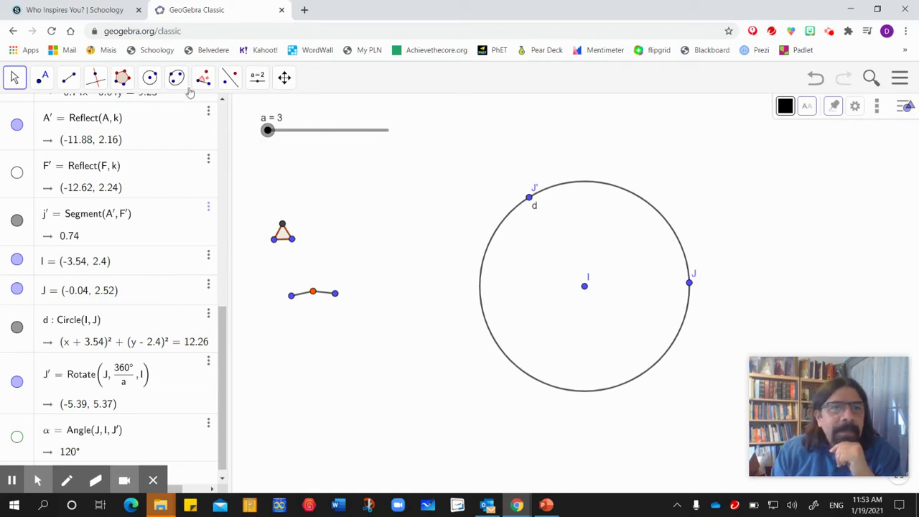
# Construct a regular polygon on points J and J' with a as its number of vertices
pyautogui.click(122, 78)
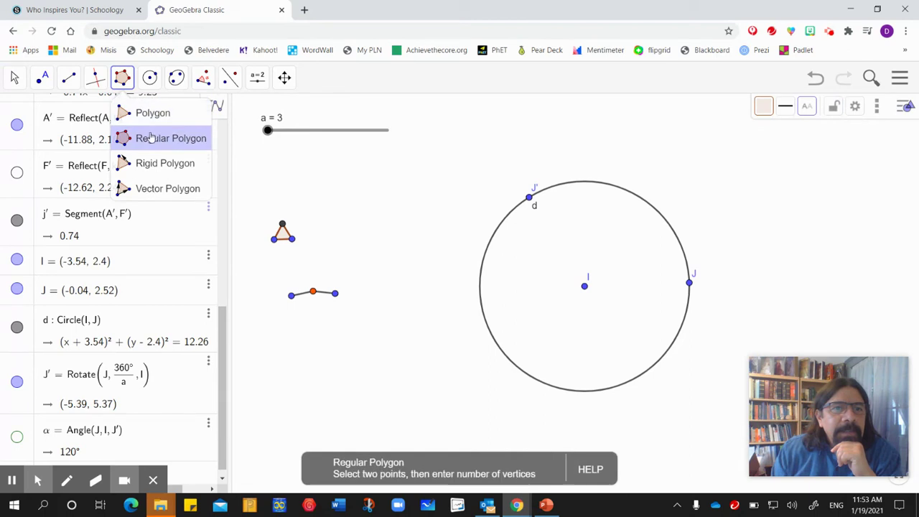
pyautogui.click(146, 138)
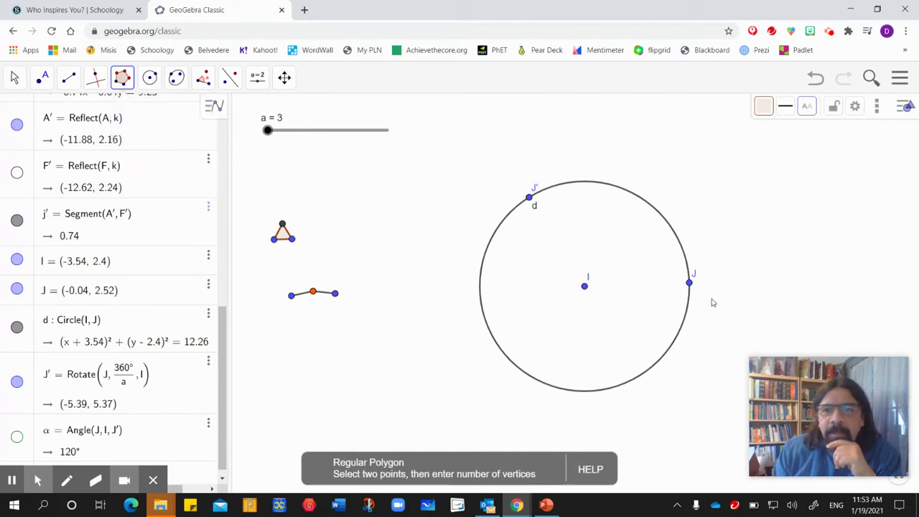
pyautogui.click(689, 283)
pyautogui.click(529, 197)
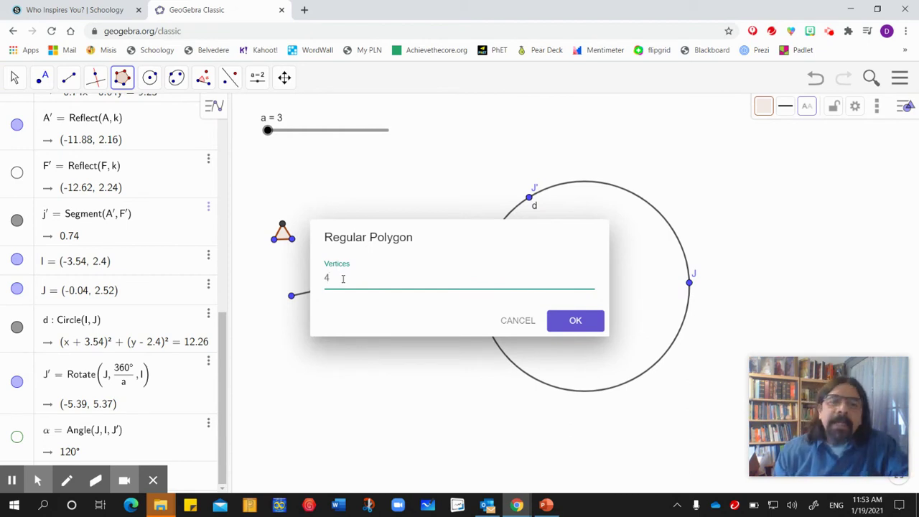
pyautogui.press('BackSpace')
pyautogui.write('a')
pyautogui.click(569, 321)
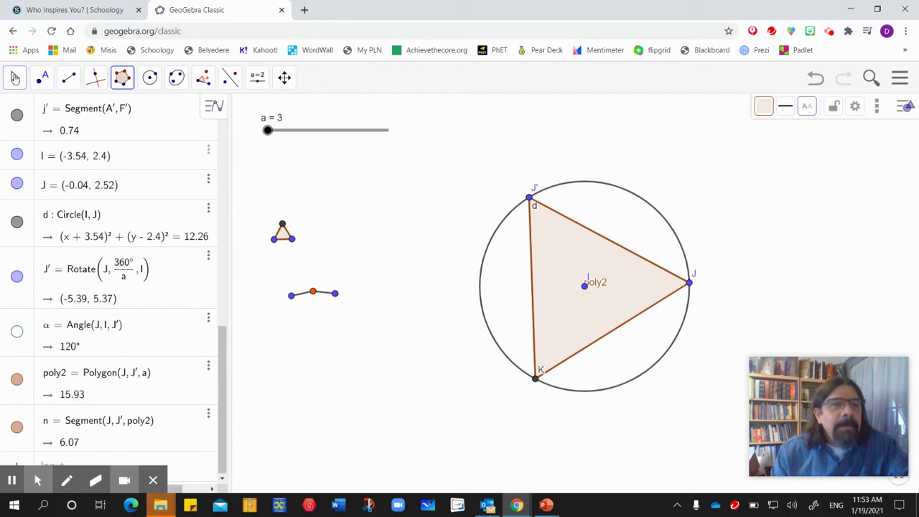
# Test the inscribed polygon by varying slider a back to 3, and enlarge the circle slightly by moving J to about (0.14, 2.44)
pyautogui.click(15, 78)
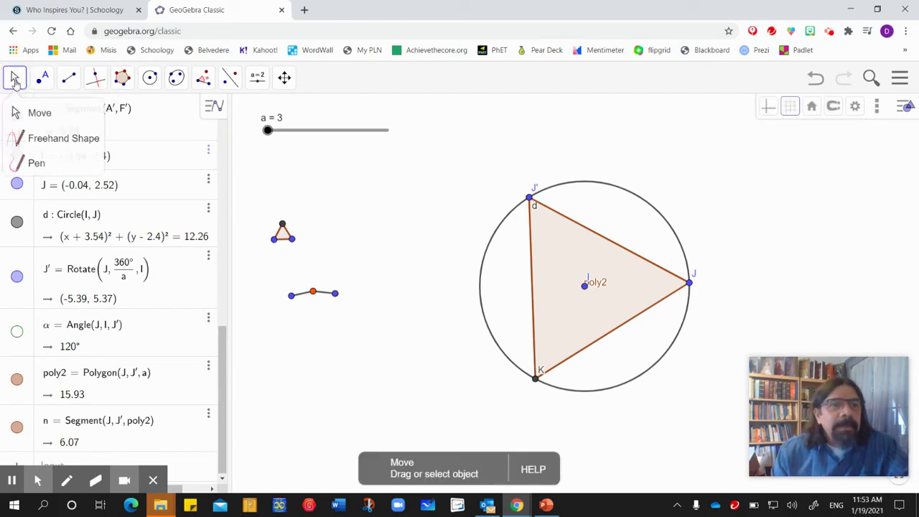
pyautogui.click(270, 131)
pyautogui.click(334, 136)
pyautogui.moveTo(335, 136); pyautogui.dragTo(252, 135)
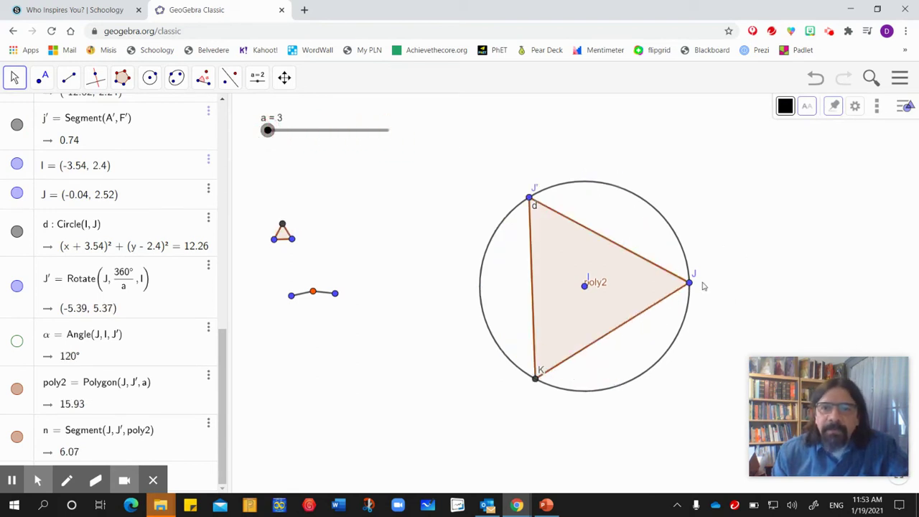
pyautogui.moveTo(689, 283)
pyautogui.mouseDown()
pyautogui.moveTo(630, 349)
pyautogui.moveTo(763, 310)
pyautogui.moveTo(615, 314)
pyautogui.moveTo(691, 324)
pyautogui.moveTo(665, 342)
pyautogui.moveTo(677, 333)
pyautogui.moveTo(662, 328)
pyautogui.moveTo(667, 271)
pyautogui.moveTo(661, 283)
pyautogui.moveTo(694, 285)
pyautogui.mouseUp()
pyautogui.click(386, 268)
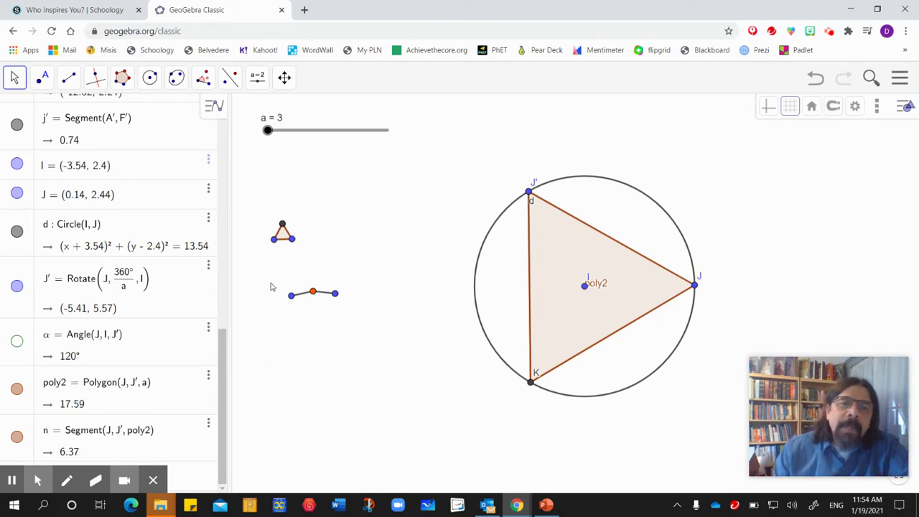
# Translate the two-segment linkage by a vector from its left endpoint A to point J on the circle, and hide that vector
pyautogui.click(229, 79)
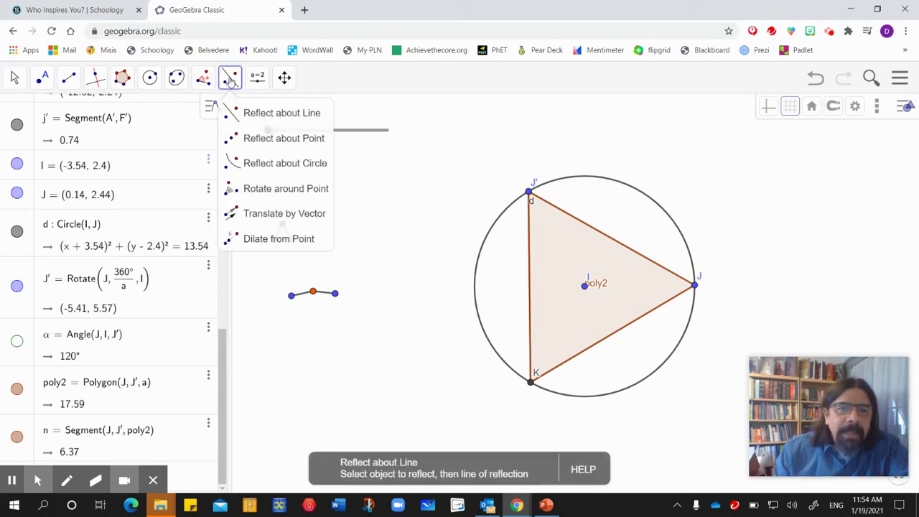
pyautogui.click(278, 217)
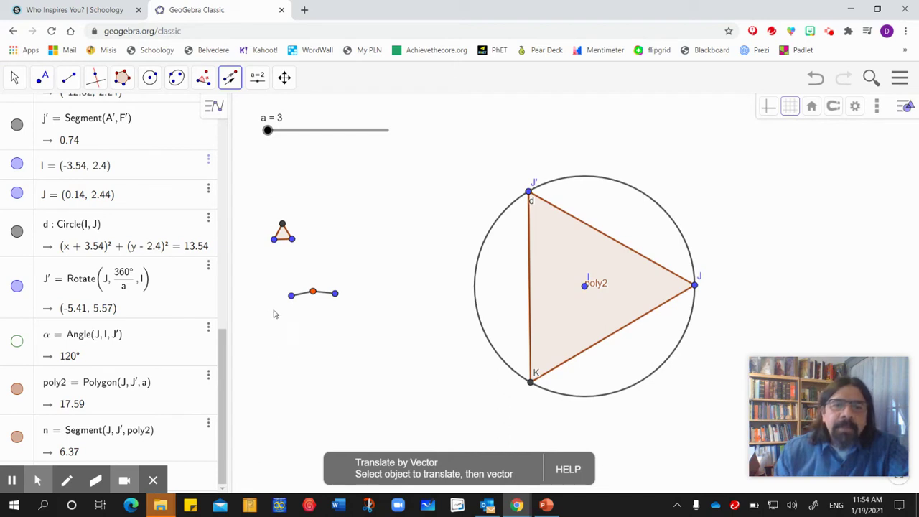
pyautogui.moveTo(270, 270); pyautogui.dragTo(357, 320)
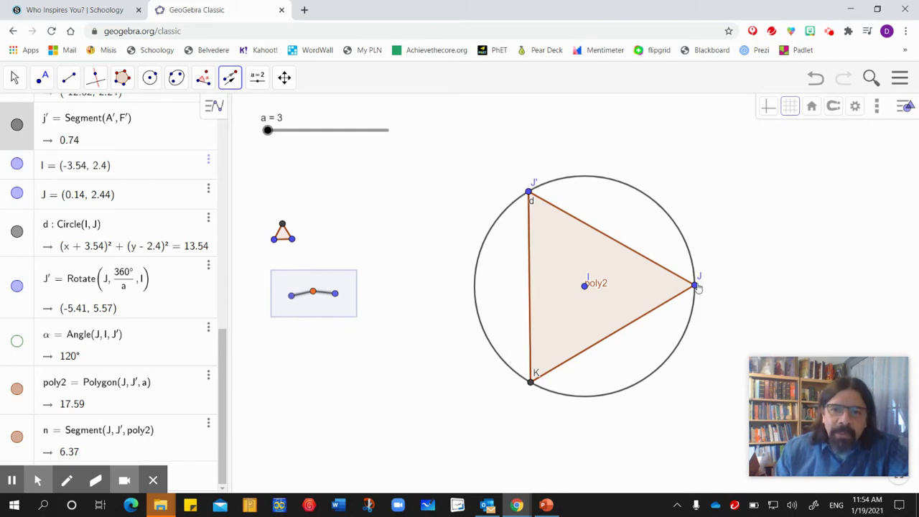
pyautogui.click(291, 296)
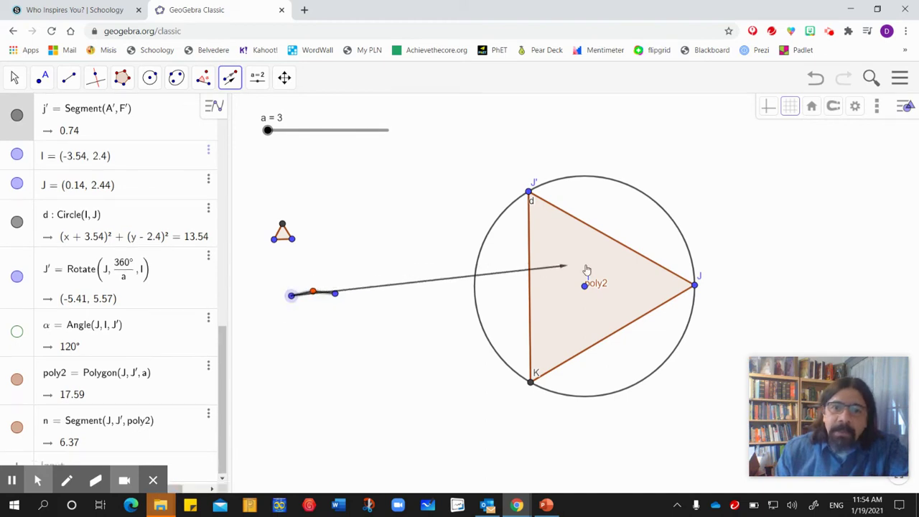
pyautogui.click(694, 285)
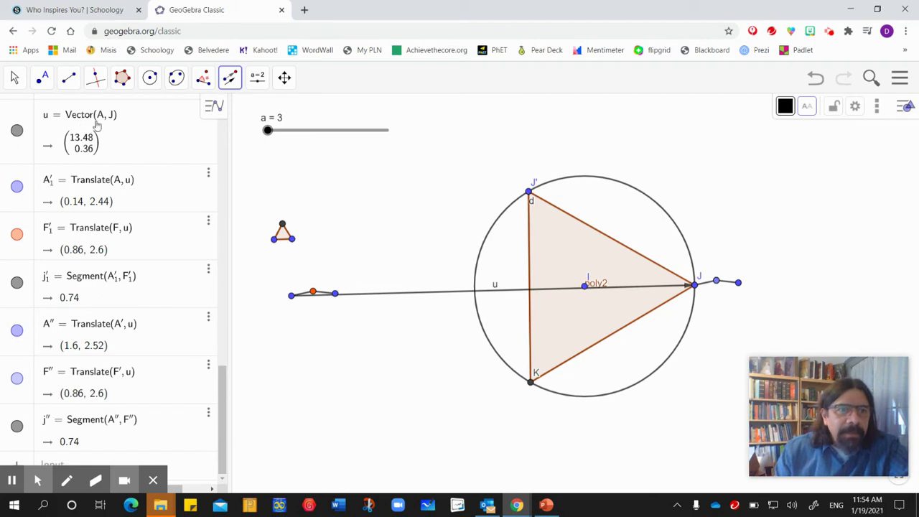
pyautogui.click(17, 130)
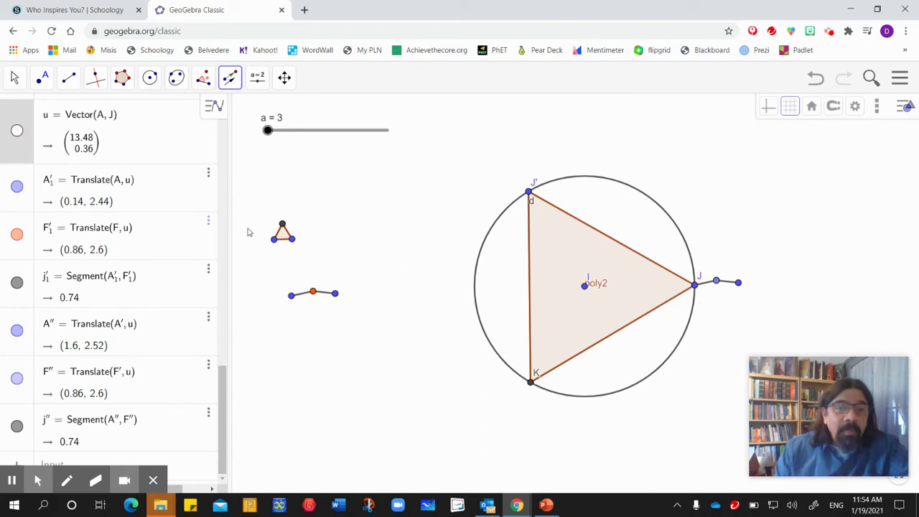
# Translate the small polygon by a vector from its lower-left vertex to the translated linkage's outer end A'', and hide that vector
pyautogui.moveTo(260, 208); pyautogui.dragTo(311, 260)
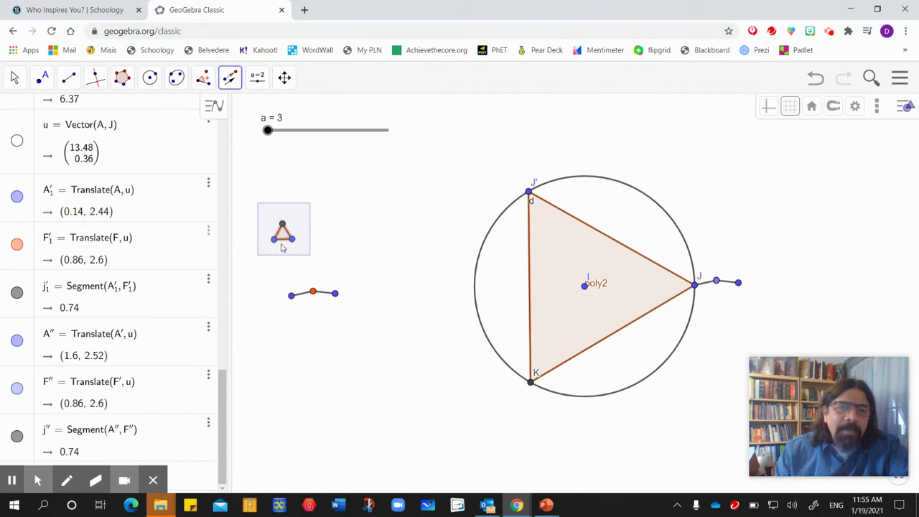
pyautogui.click(275, 241)
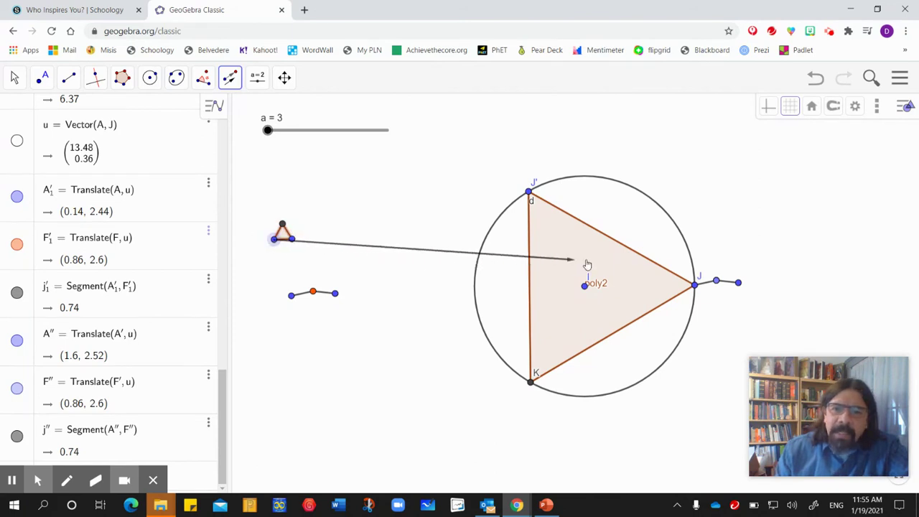
pyautogui.click(738, 283)
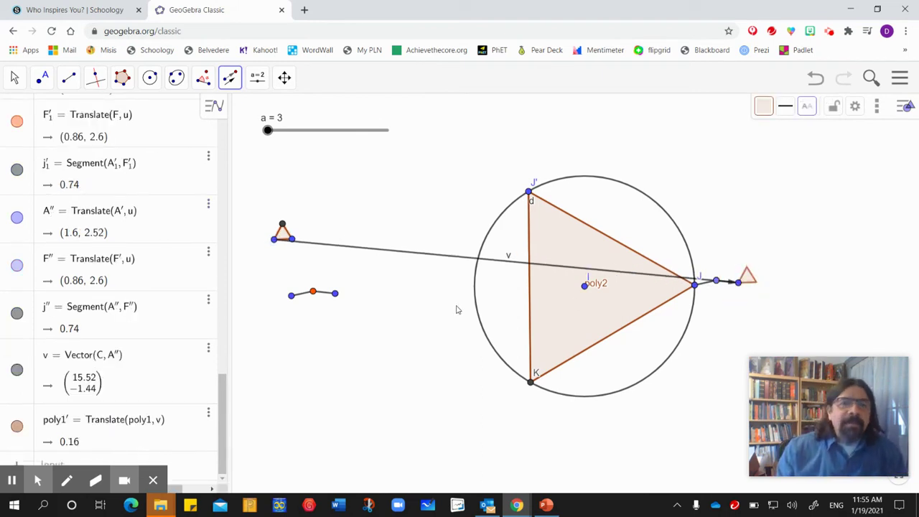
pyautogui.moveTo(222, 378); pyautogui.dragTo(226, 419)
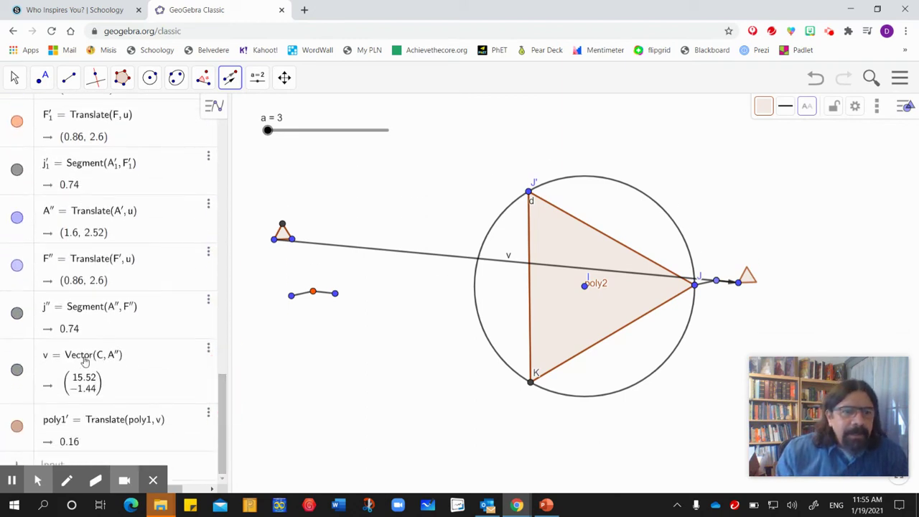
pyautogui.click(16, 371)
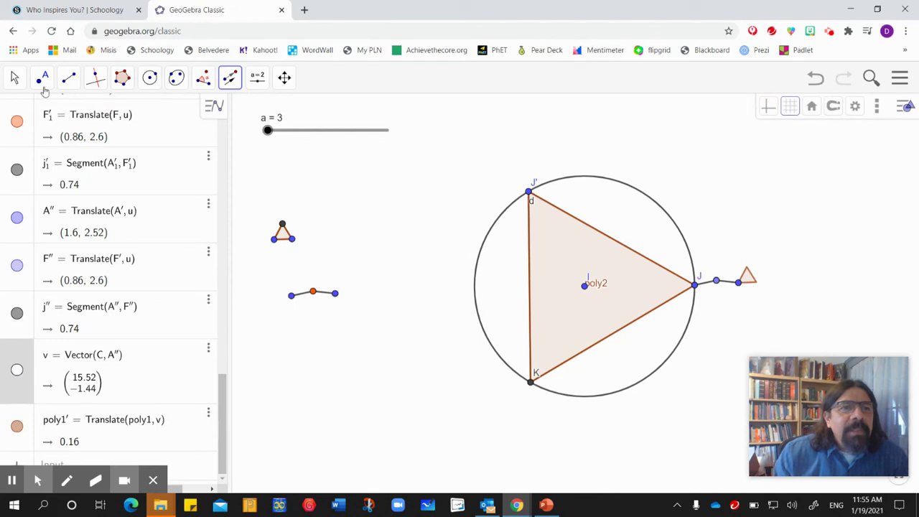
pyautogui.click(15, 79)
pyautogui.click(20, 115)
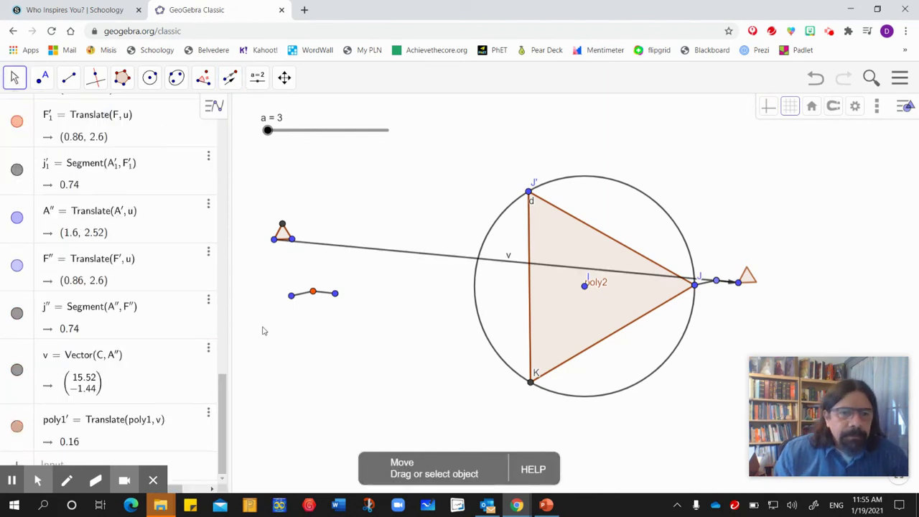
pyautogui.click(17, 370)
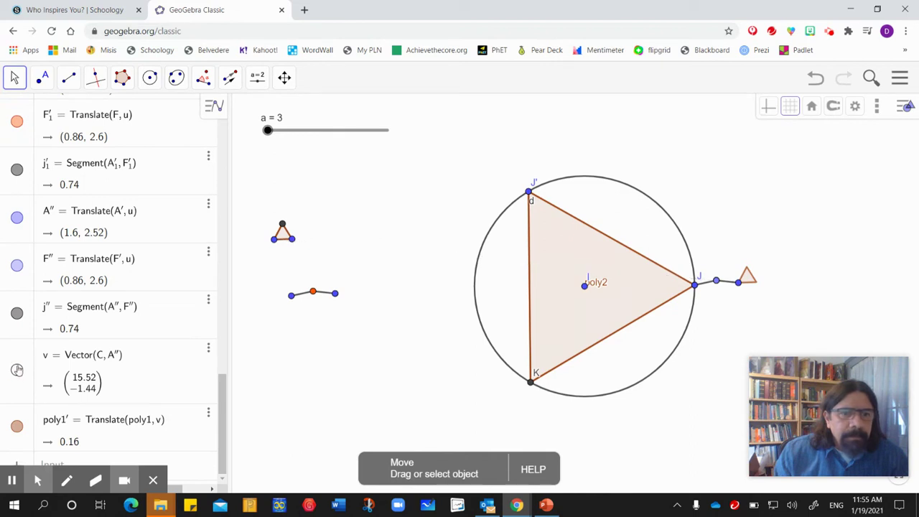
# Straighten the original two-segment linkage by lowering its orange middle joint, and test slider a at 4 before returning it to 3
pyautogui.moveTo(312, 292); pyautogui.dragTo(334, 295)
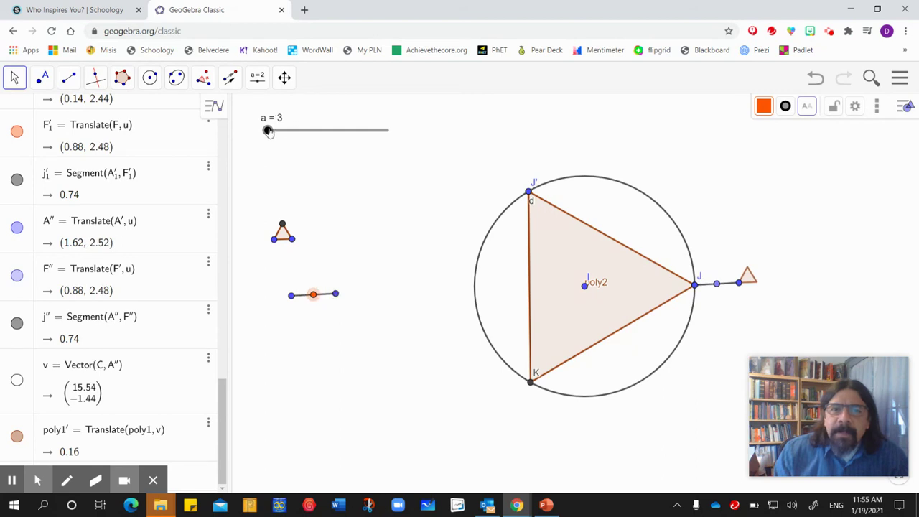
pyautogui.click(299, 133)
pyautogui.click(359, 139)
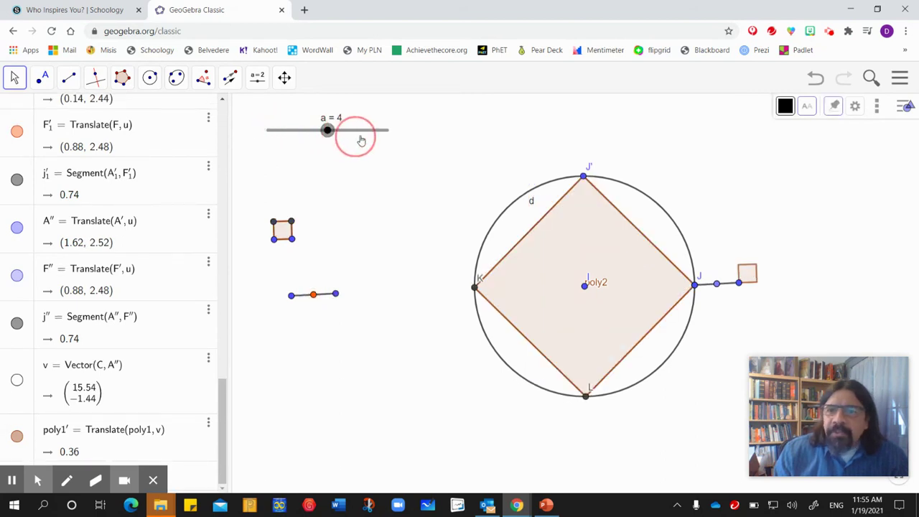
pyautogui.click(320, 138)
pyautogui.click(290, 143)
pyautogui.click(271, 148)
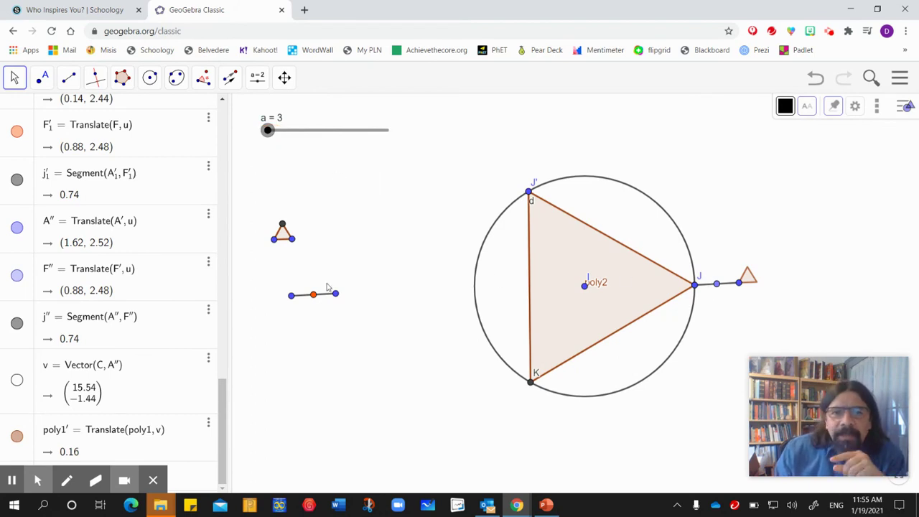
# Bend the original linkage upward at its orange middle joint, and test slider a at 4 and 5 before returning it to 3
pyautogui.moveTo(313, 294); pyautogui.dragTo(311, 285)
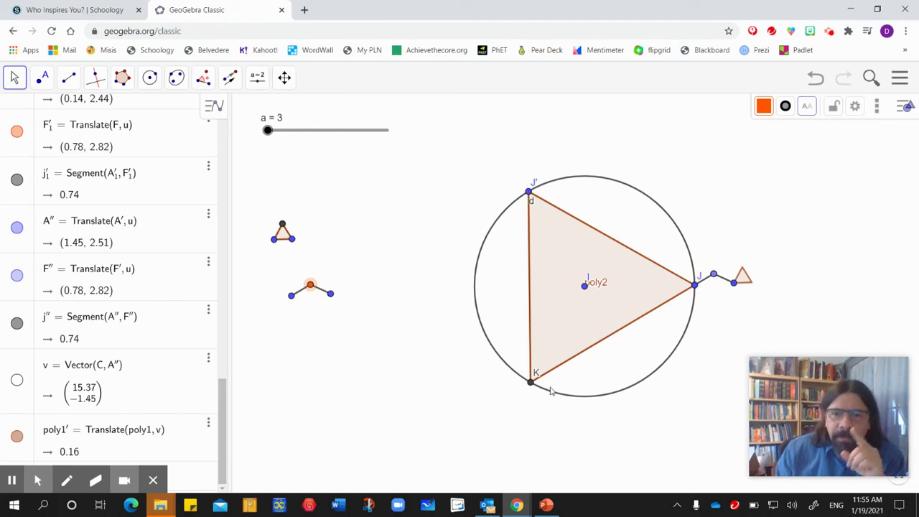
pyautogui.click(267, 130)
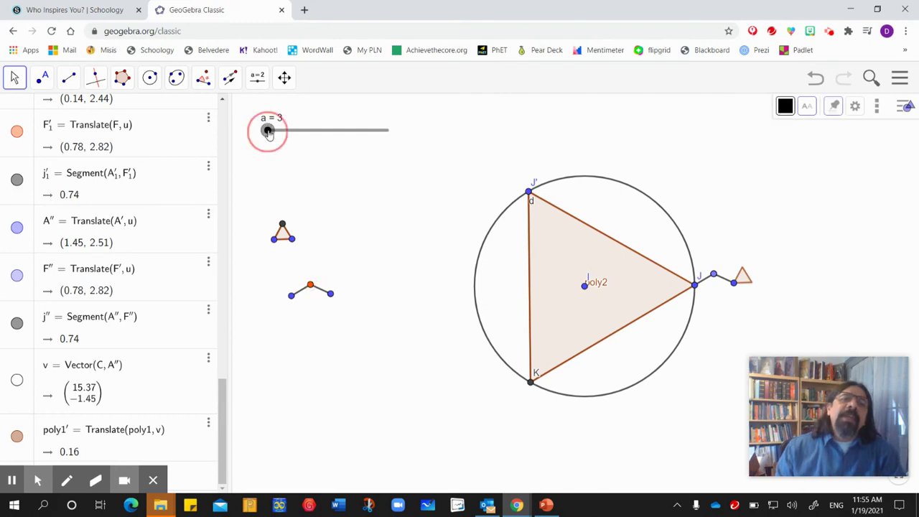
pyautogui.moveTo(267, 131); pyautogui.dragTo(304, 136)
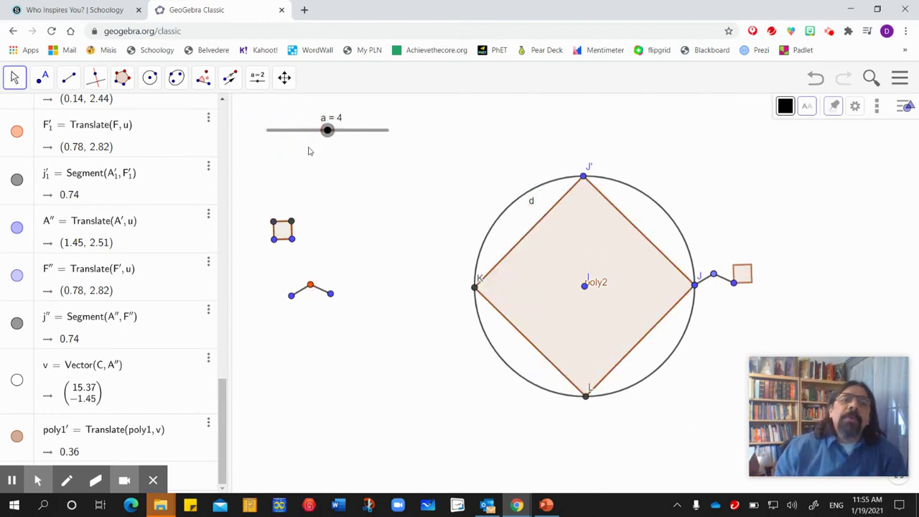
pyautogui.moveTo(327, 130); pyautogui.dragTo(396, 135)
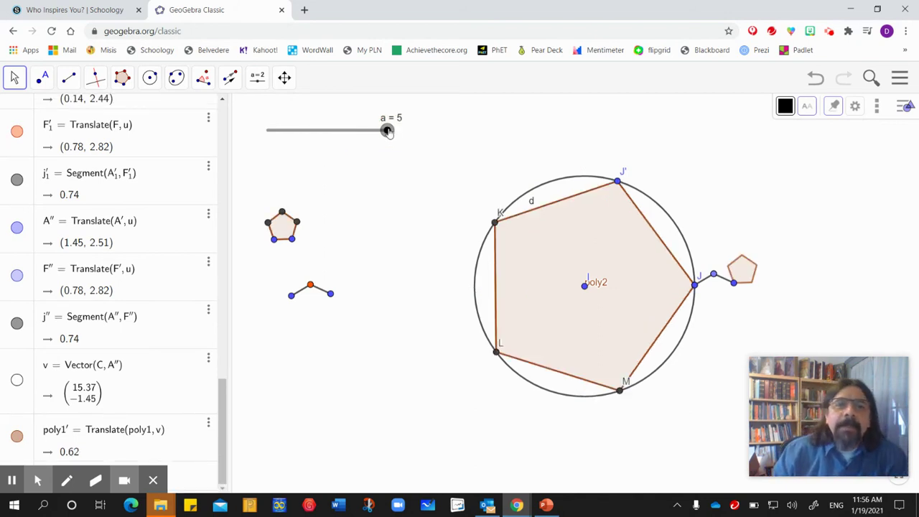
pyautogui.moveTo(388, 132); pyautogui.dragTo(271, 145)
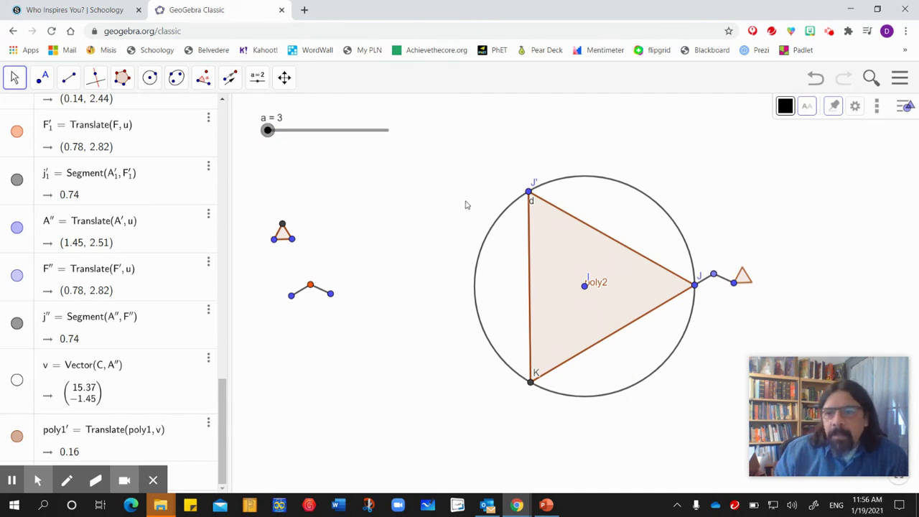
# Rotate the translated linkage and small polygon at vertex J around the circle's center I by 360°/a counterclockwise
pyautogui.click(204, 79)
pyautogui.click(230, 78)
pyautogui.click(229, 77)
pyautogui.click(230, 77)
pyautogui.click(291, 195)
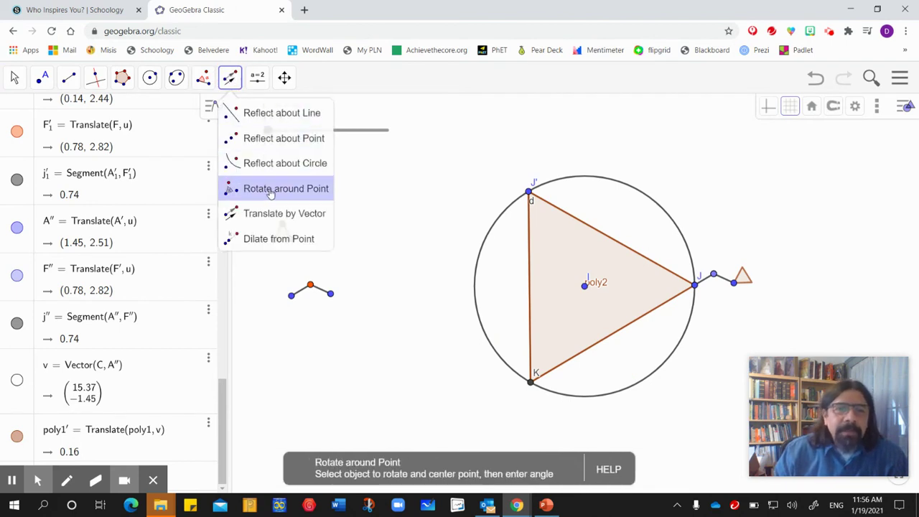
pyautogui.click(271, 194)
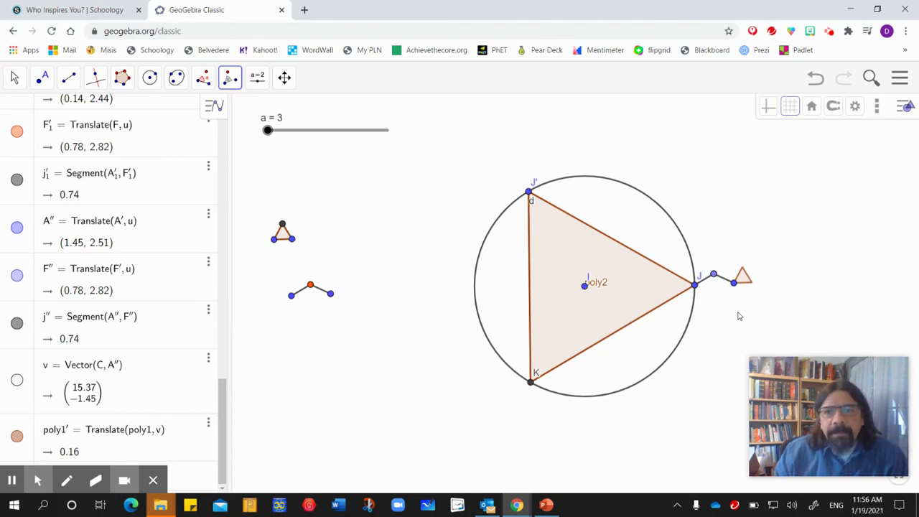
pyautogui.moveTo(681, 309); pyautogui.dragTo(767, 247)
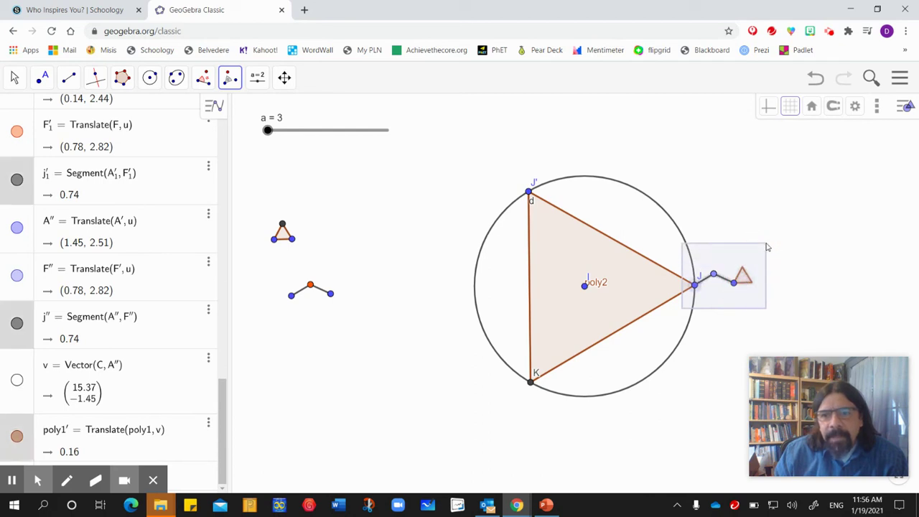
pyautogui.click(585, 287)
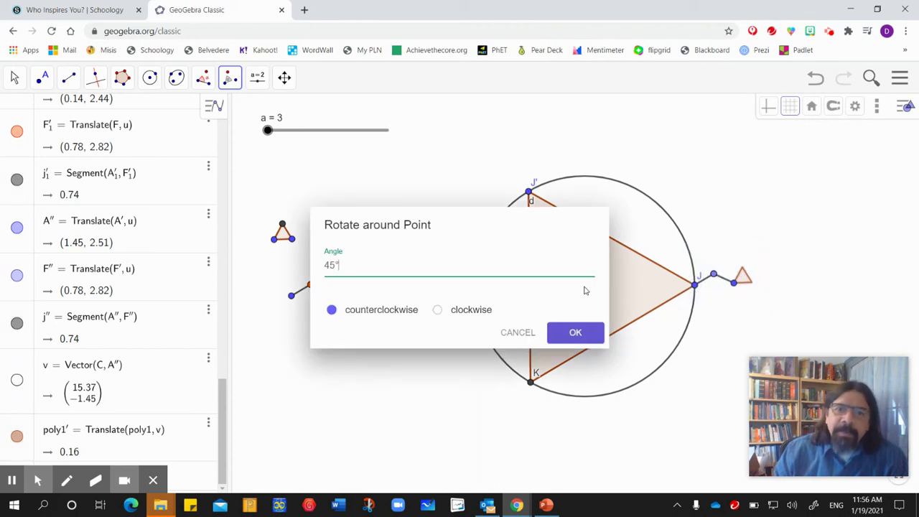
pyautogui.click(334, 267)
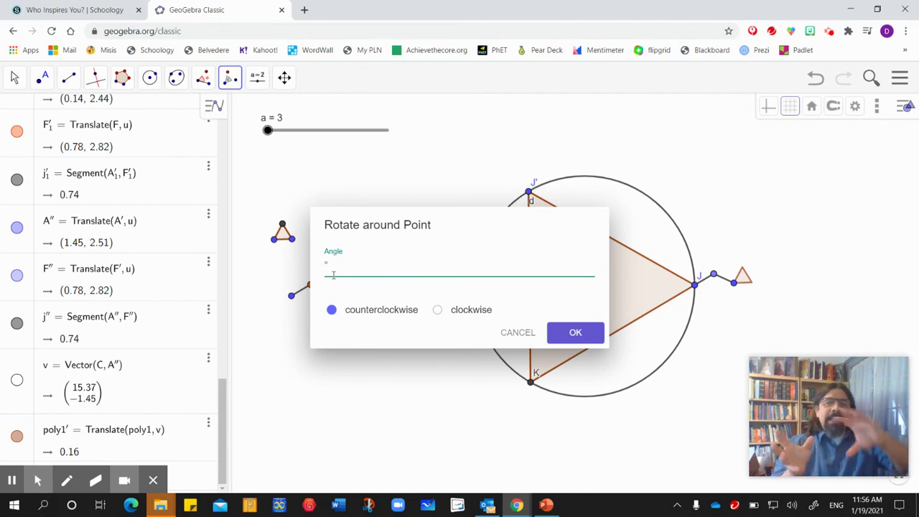
pyautogui.write('360')
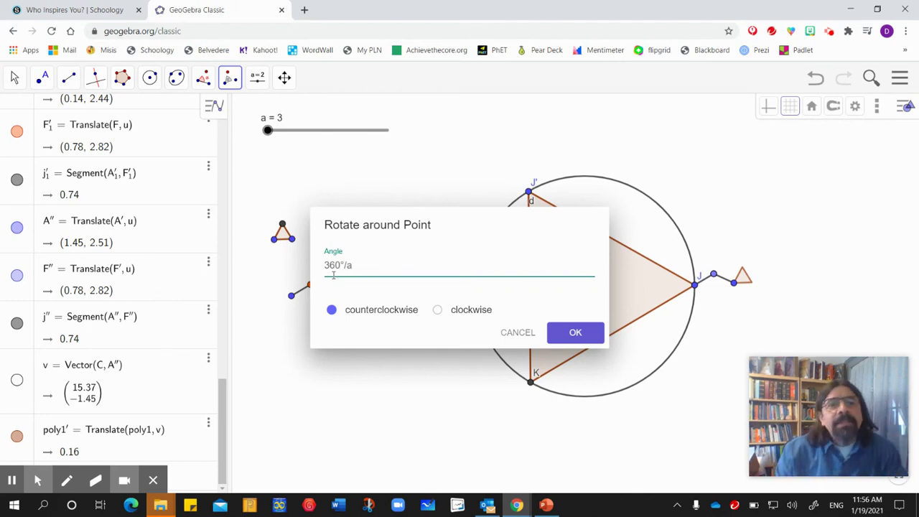
pyautogui.click(576, 333)
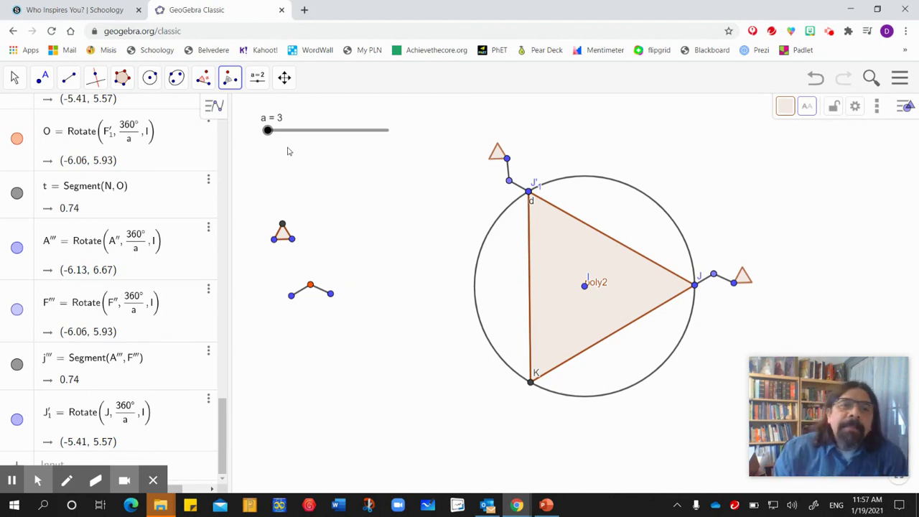
# Test the rotated linkage and polygon copy by varying slider a through 4 and 5, and return it to 3
pyautogui.click(16, 76)
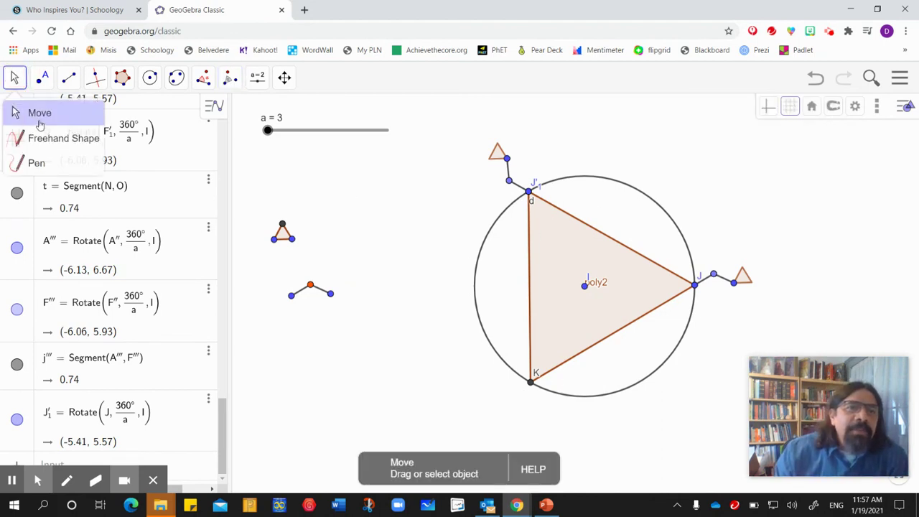
pyautogui.click(36, 114)
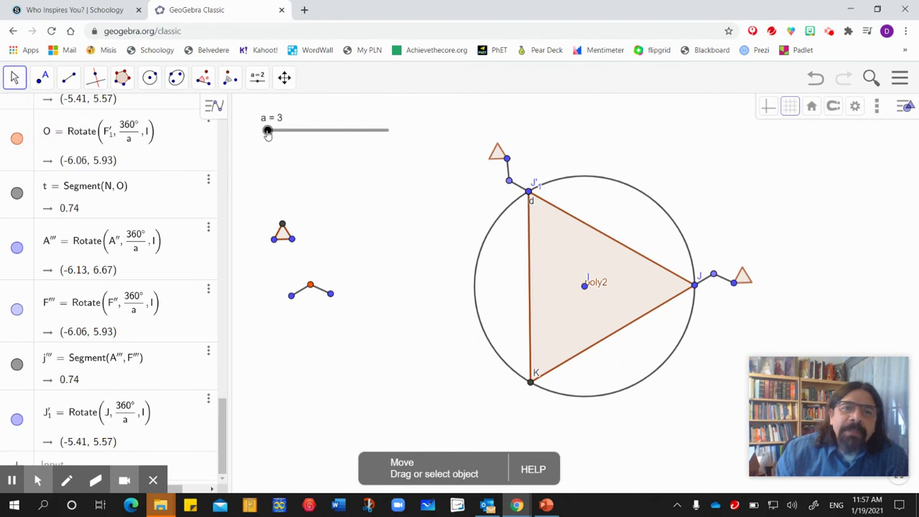
pyautogui.moveTo(267, 132); pyautogui.dragTo(302, 131)
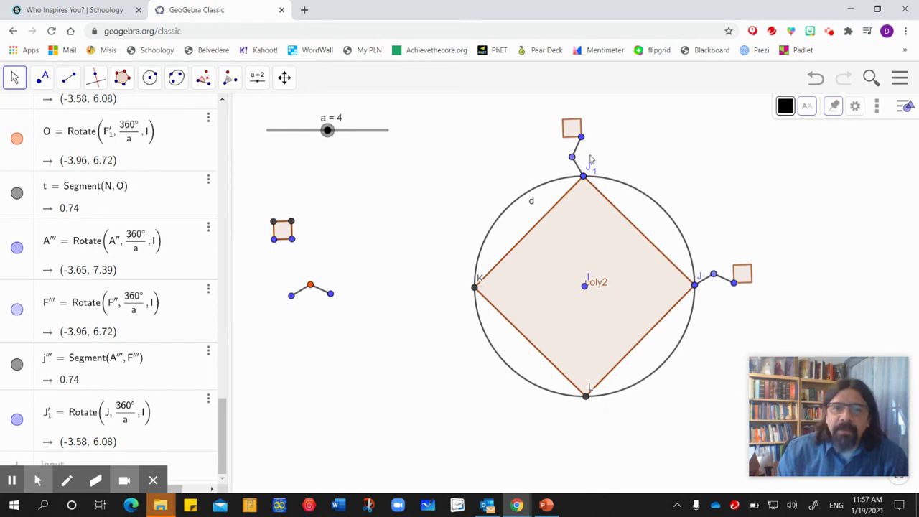
pyautogui.moveTo(328, 130); pyautogui.dragTo(379, 135)
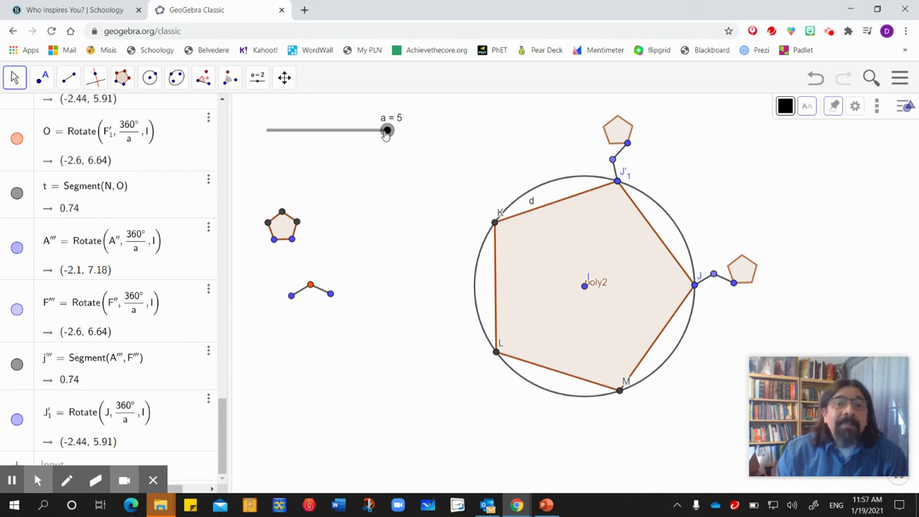
pyautogui.moveTo(386, 134); pyautogui.dragTo(247, 138)
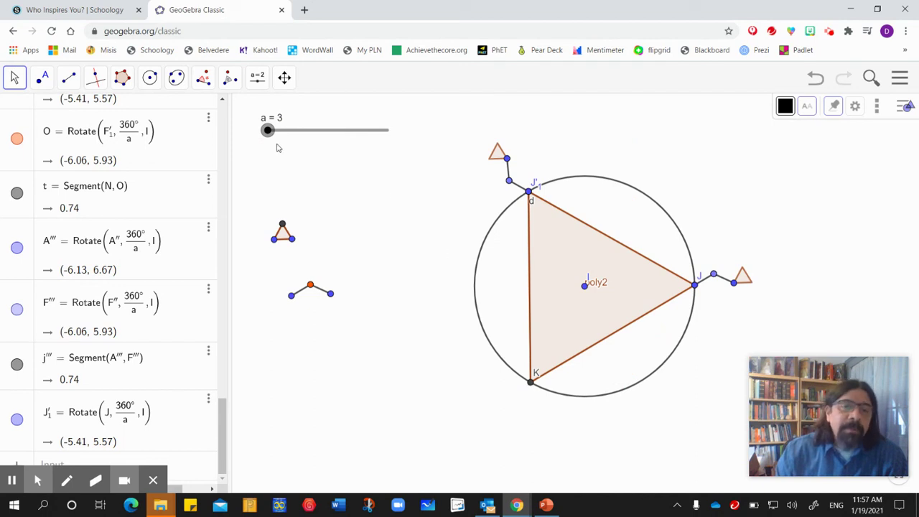
pyautogui.moveTo(267, 130); pyautogui.dragTo(328, 133)
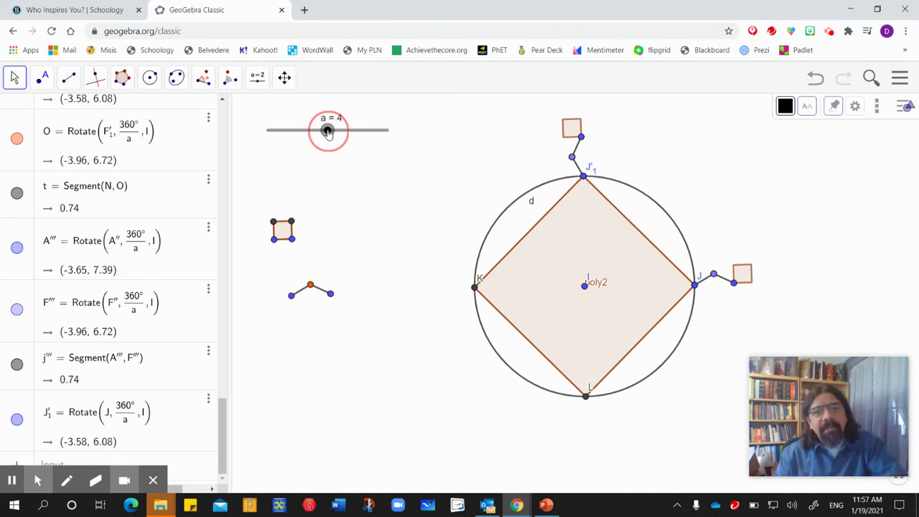
pyautogui.moveTo(328, 131); pyautogui.dragTo(281, 137)
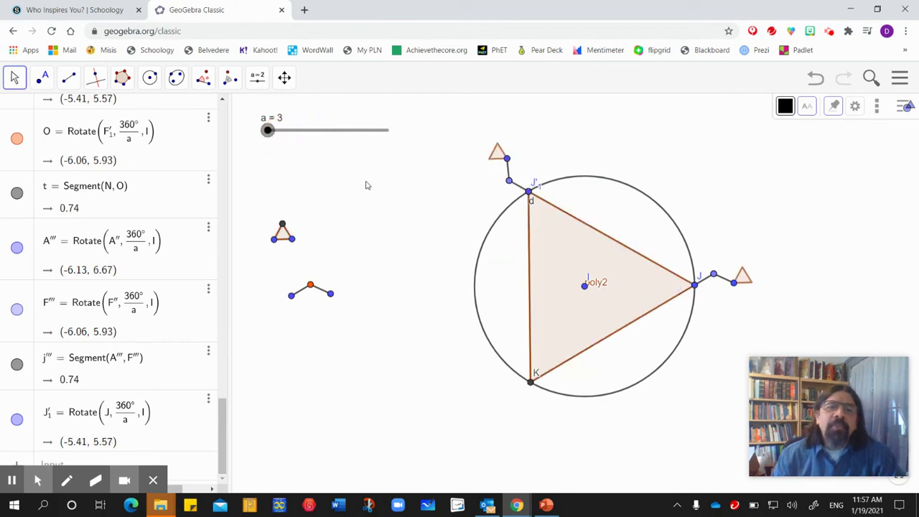